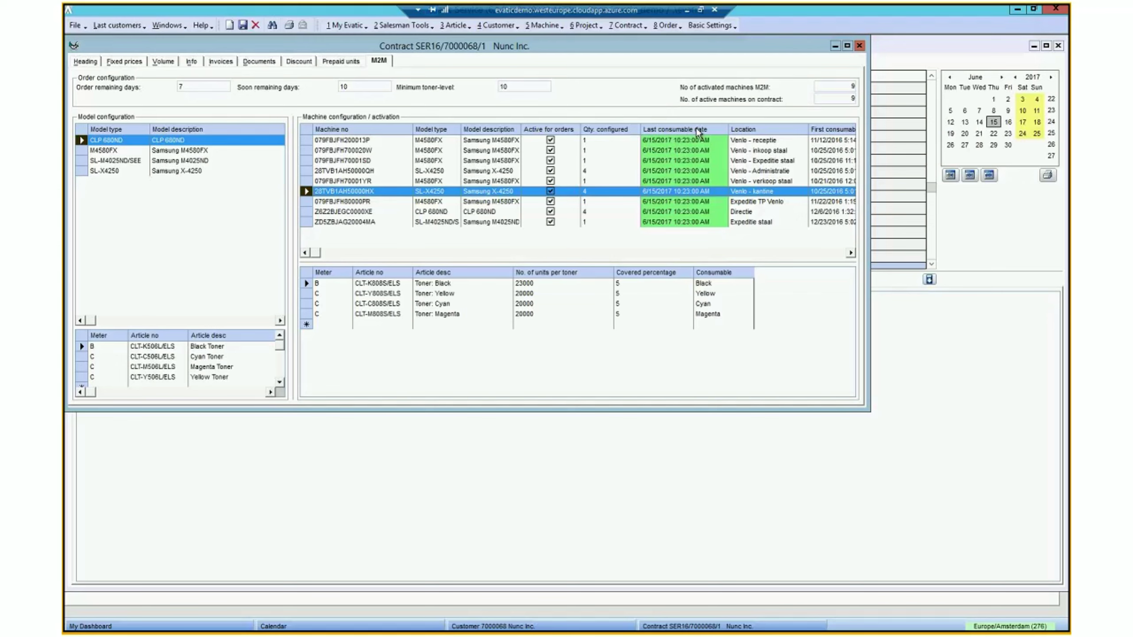
- Open the Venlo - kantine machine from the contract, review its toner levels and the black toner's order data, and close it
click(662, 191)
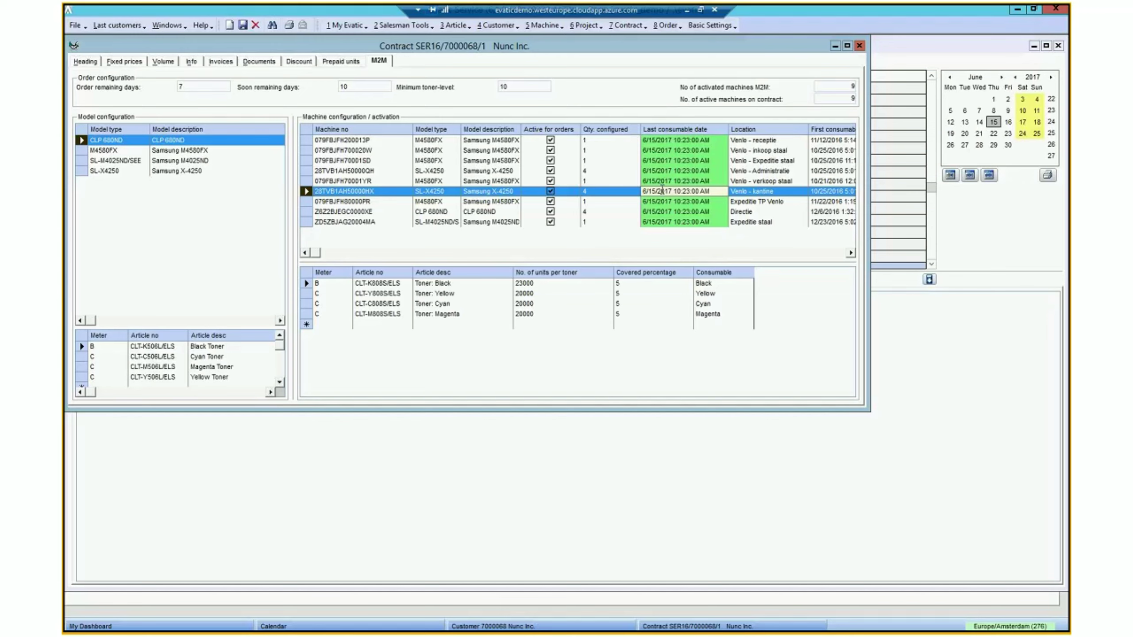
click(166, 116)
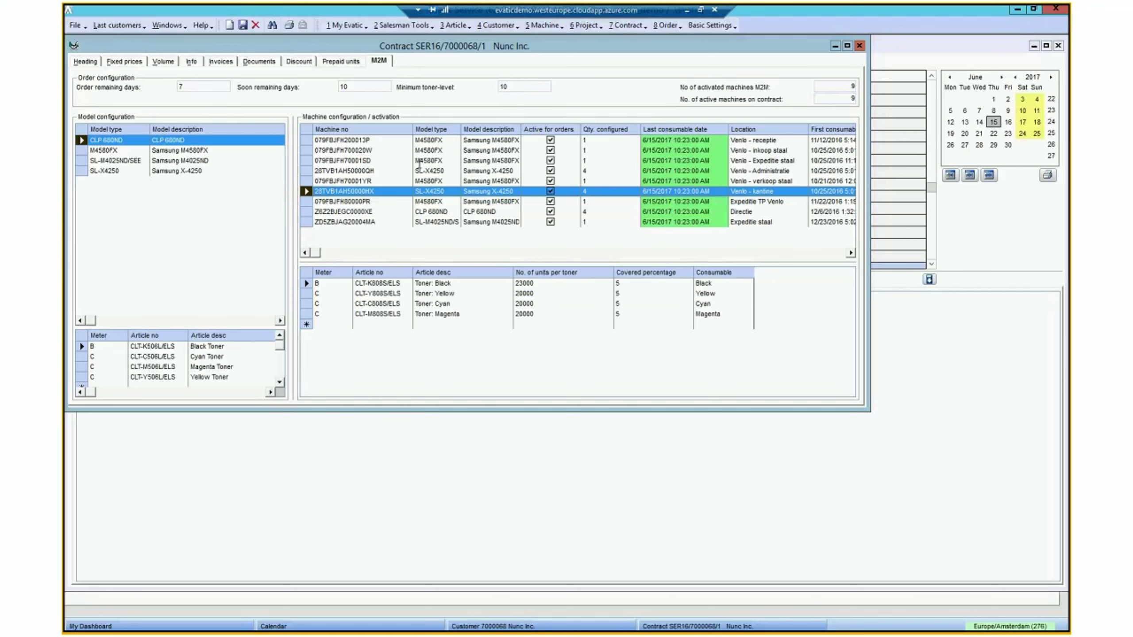
right_click(382, 191)
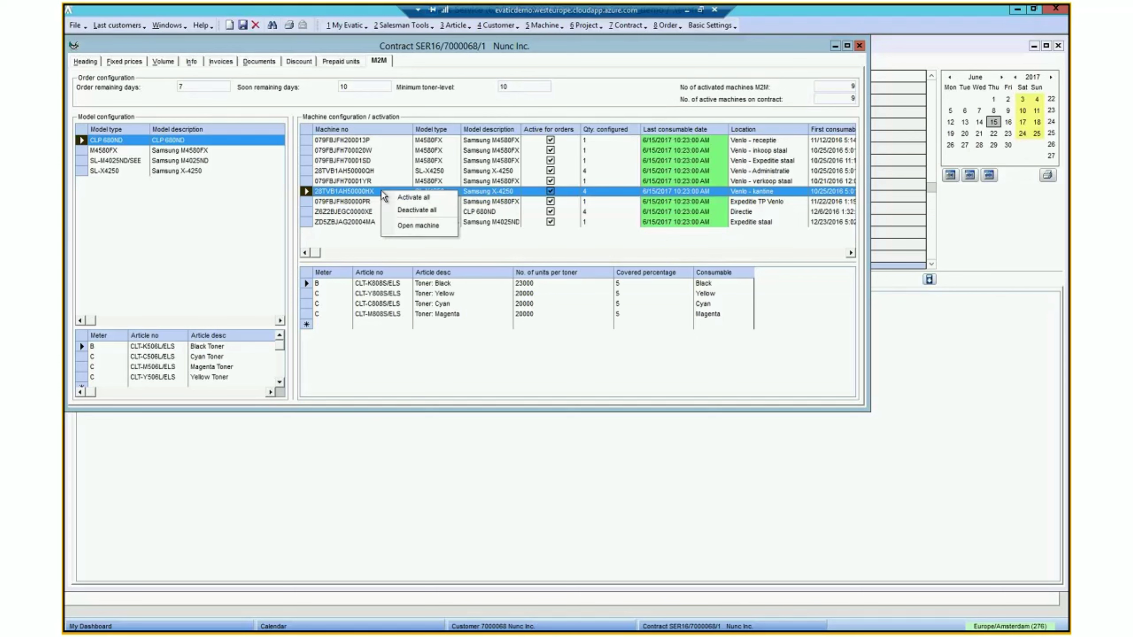
click(425, 228)
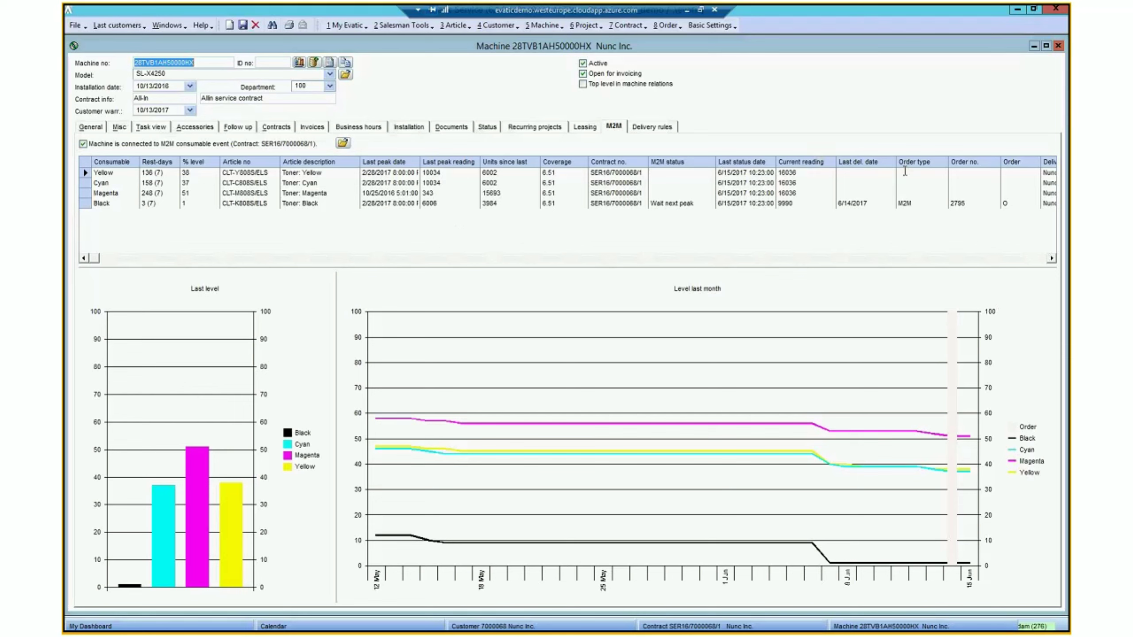
click(902, 206)
click(1058, 46)
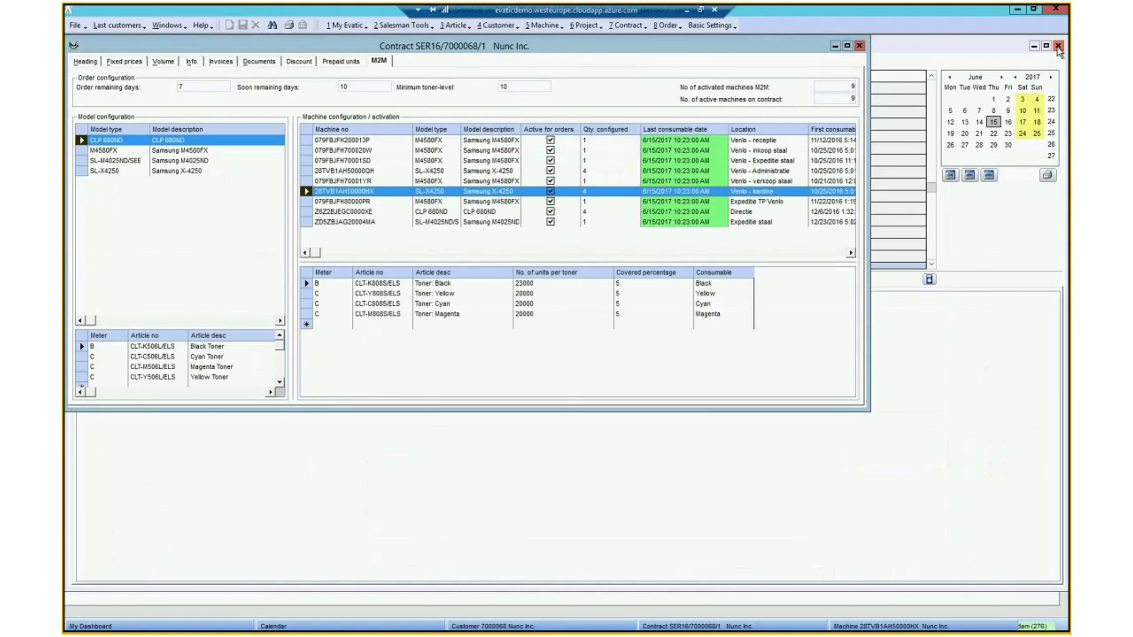
- Open the M2M Consumable preview and retrieve the consumables for department 100 with the Default M2M status
click(666, 31)
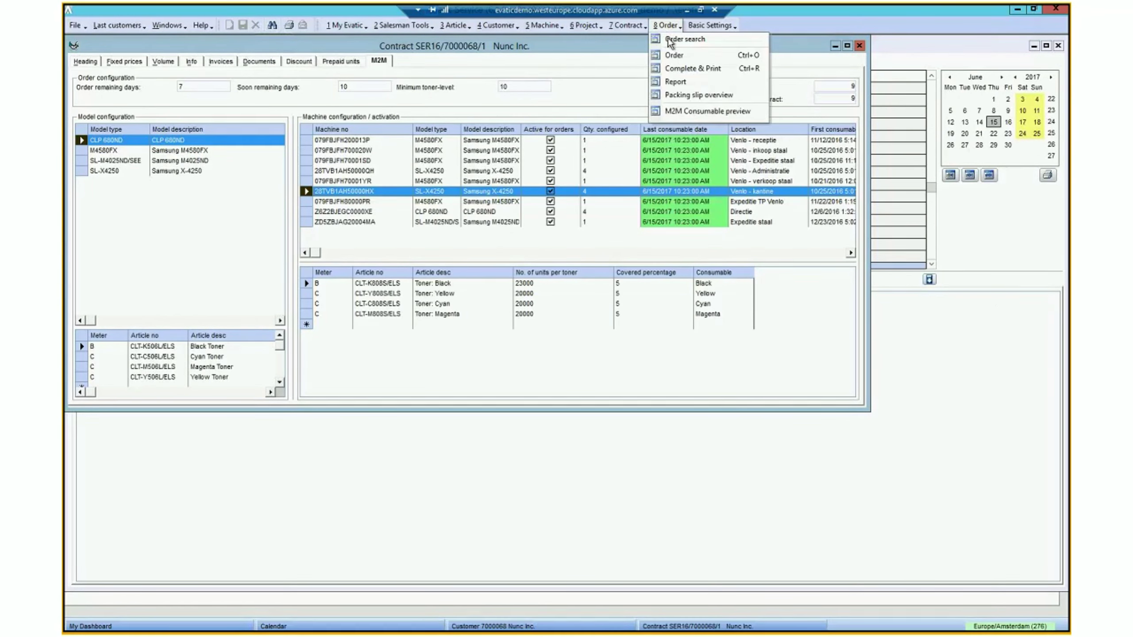
click(678, 109)
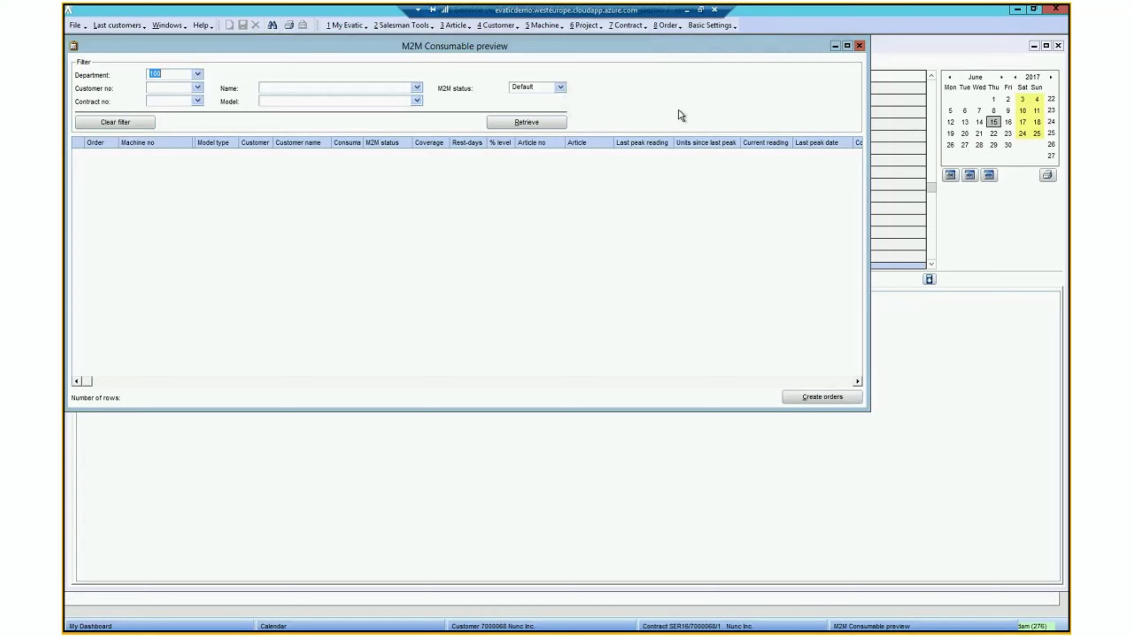
click(523, 123)
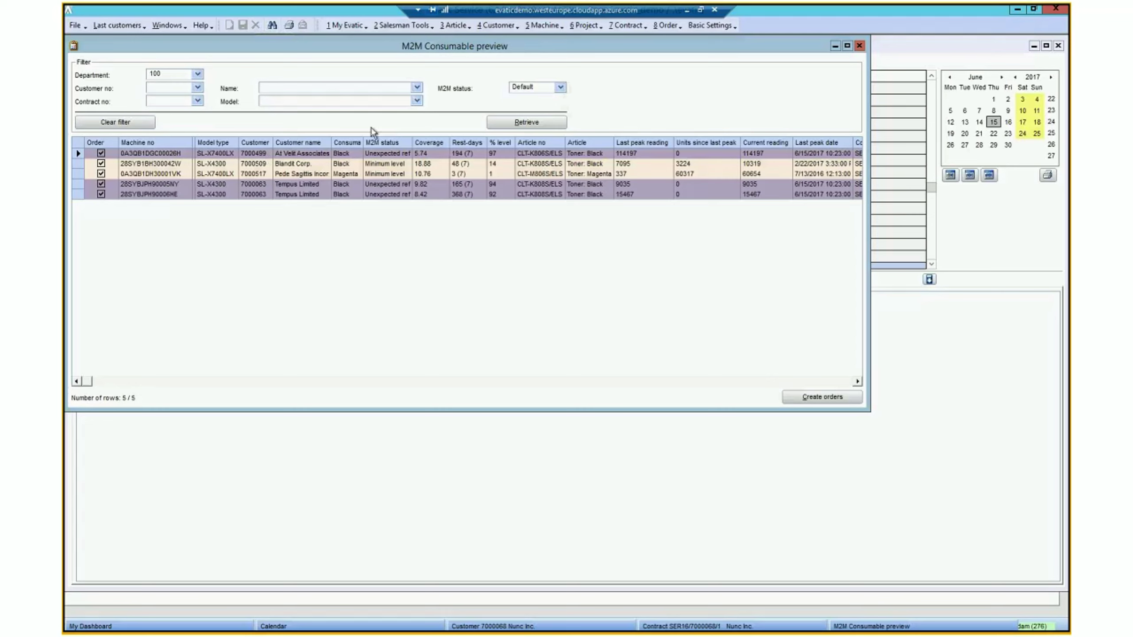
- Retrieve only consumables with M2M status Minimum level and mark the listed machines for ordering
click(561, 88)
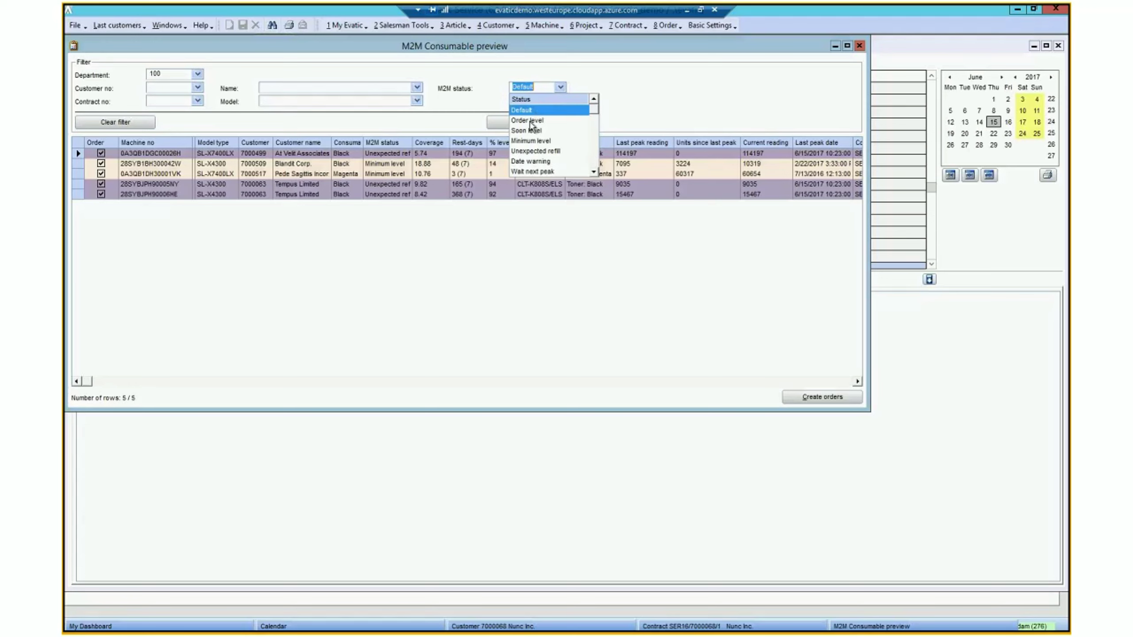
click(531, 142)
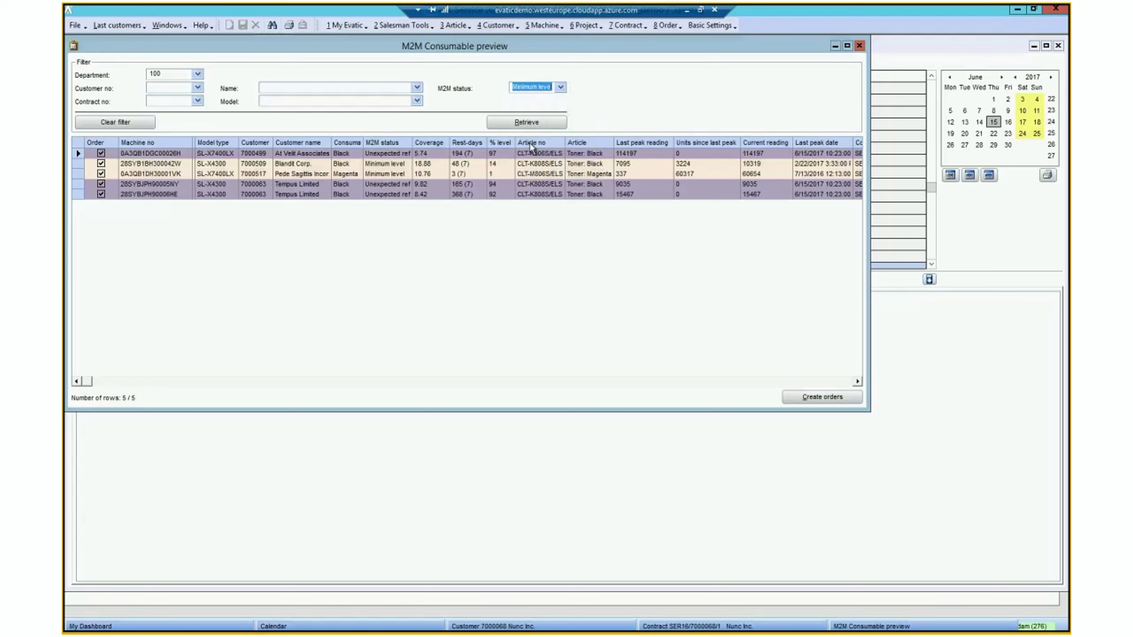
click(555, 127)
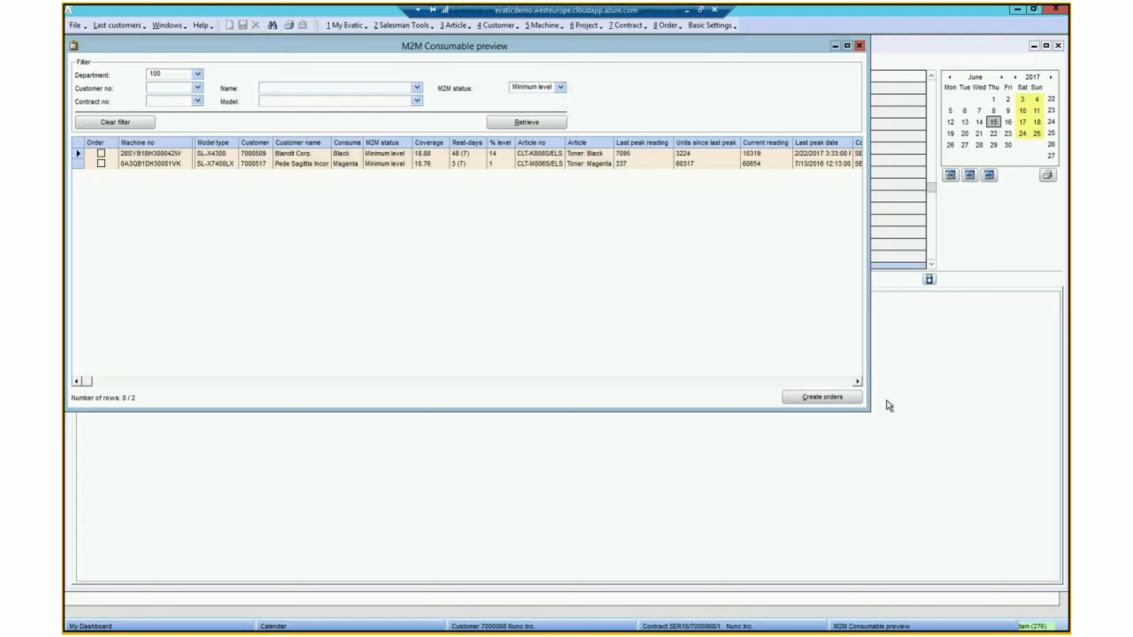
click(102, 164)
- Return the M2M status filter to Default and retrieve the consumables again
click(560, 88)
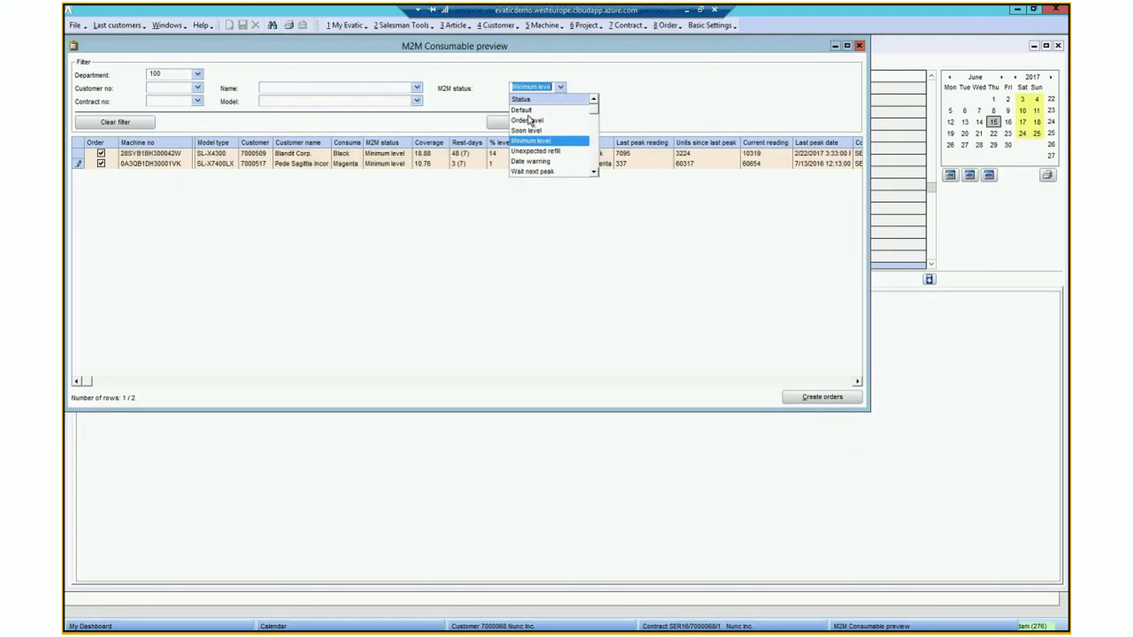
click(522, 113)
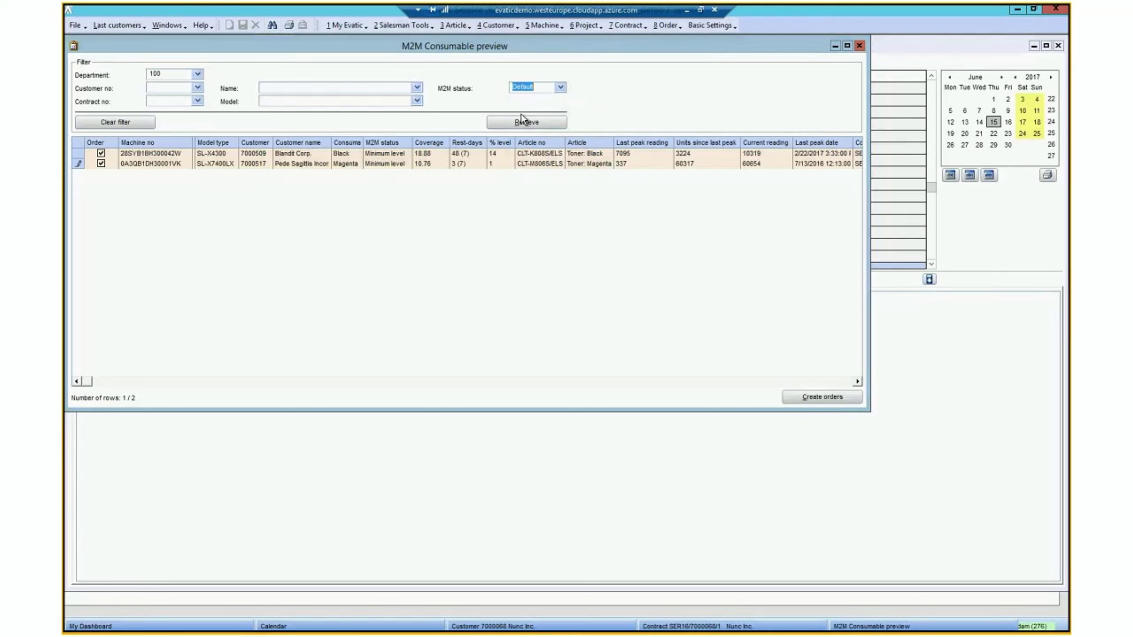
click(526, 123)
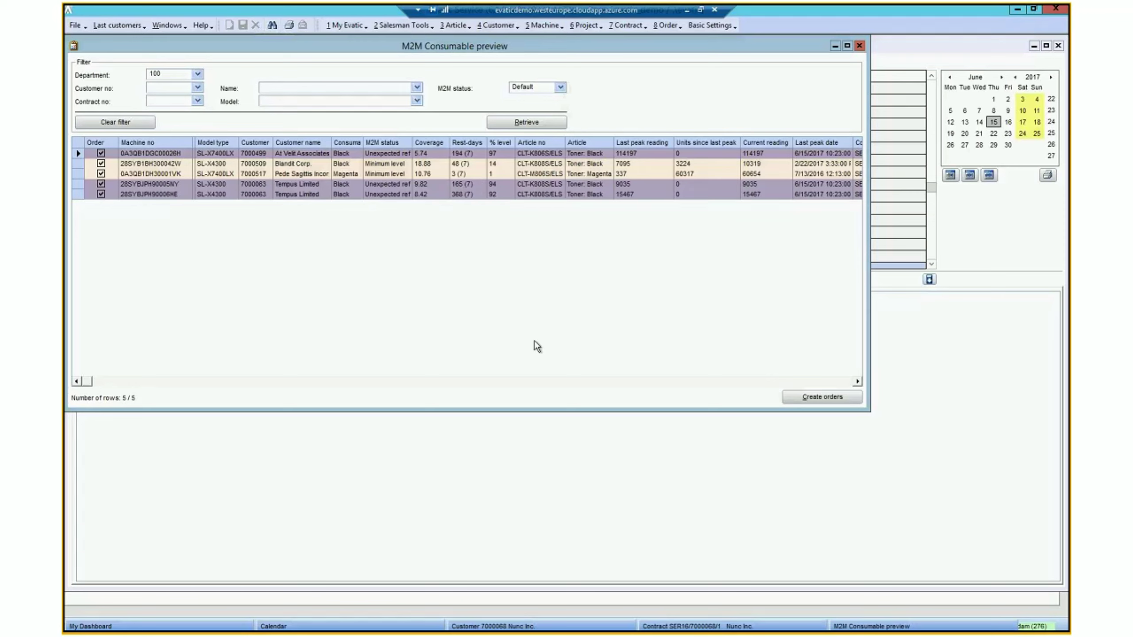
- Set the M2M status filter to Minimum level, create orders for all marked consumables and close the preview
click(561, 87)
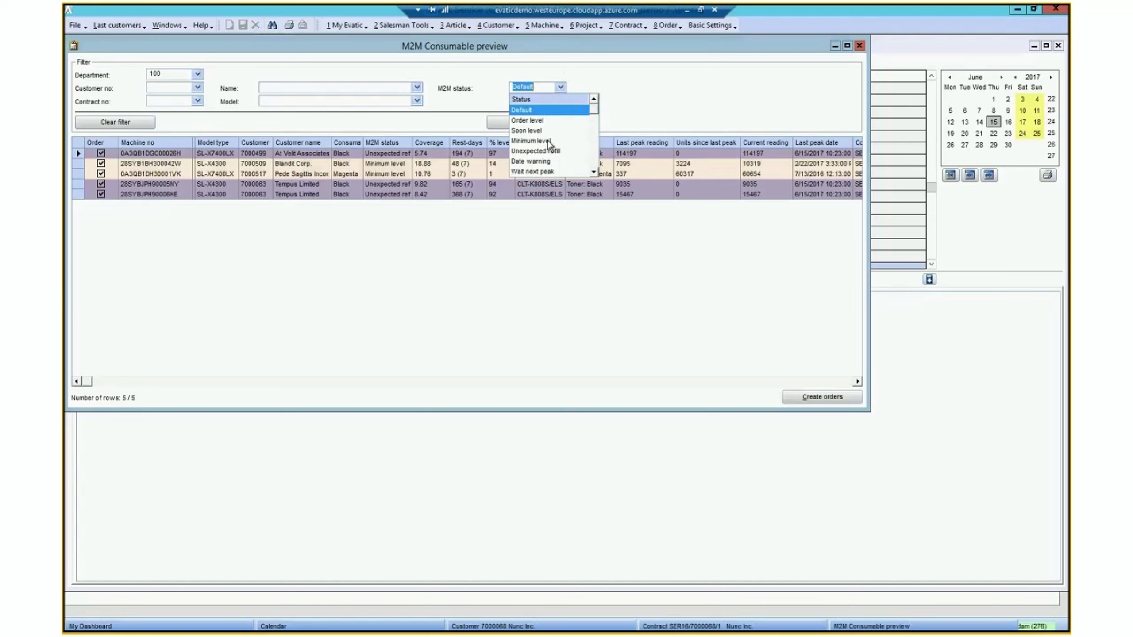
click(531, 141)
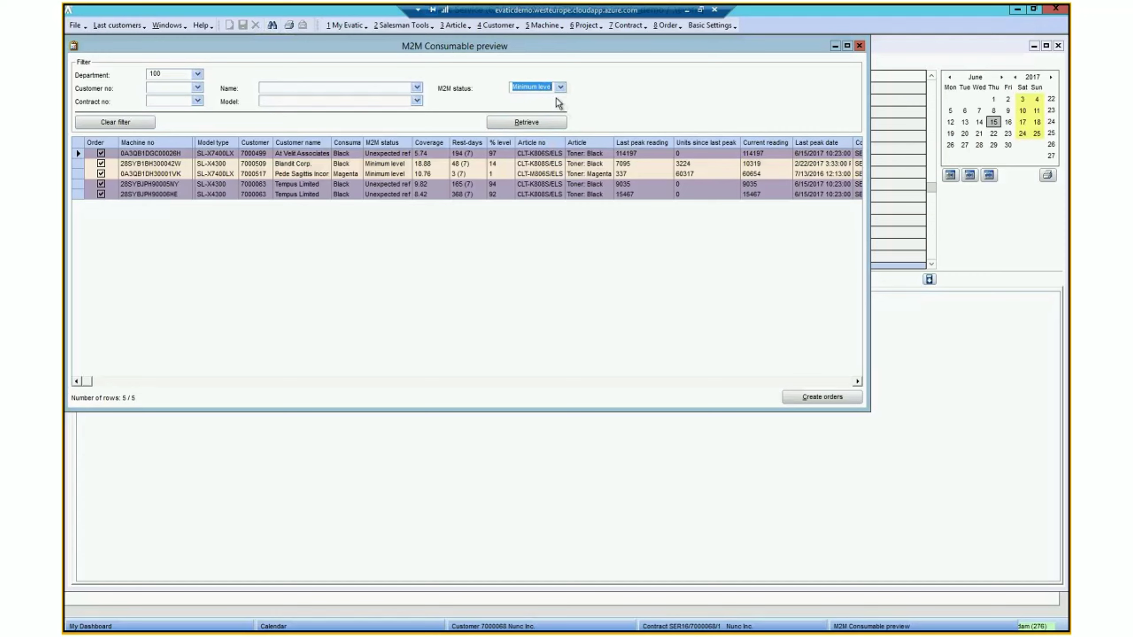
click(836, 402)
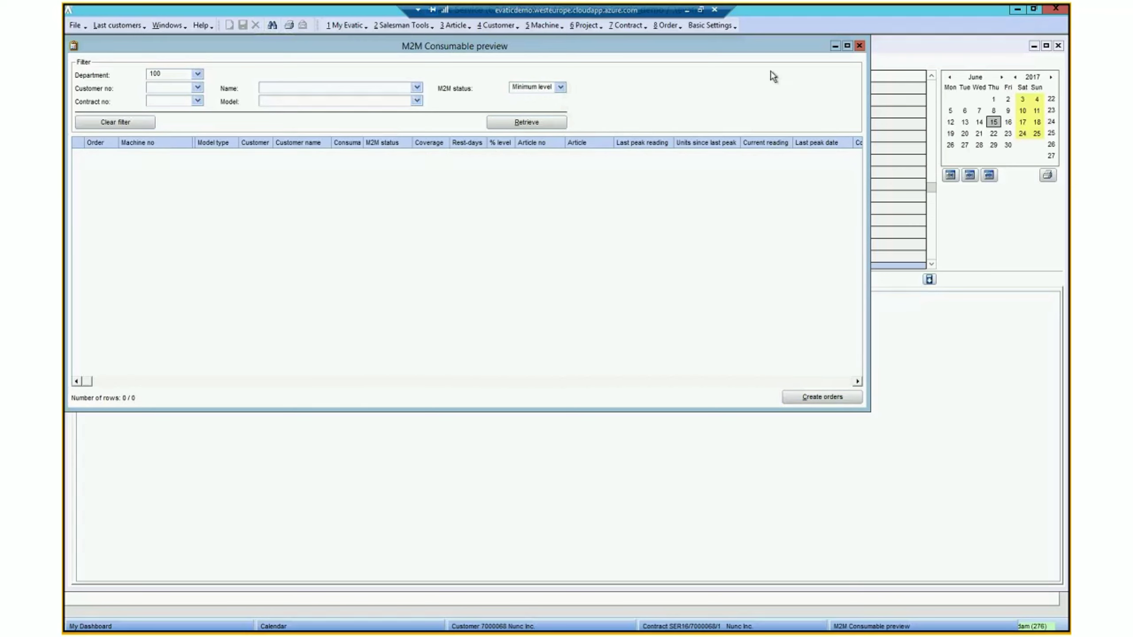
click(860, 45)
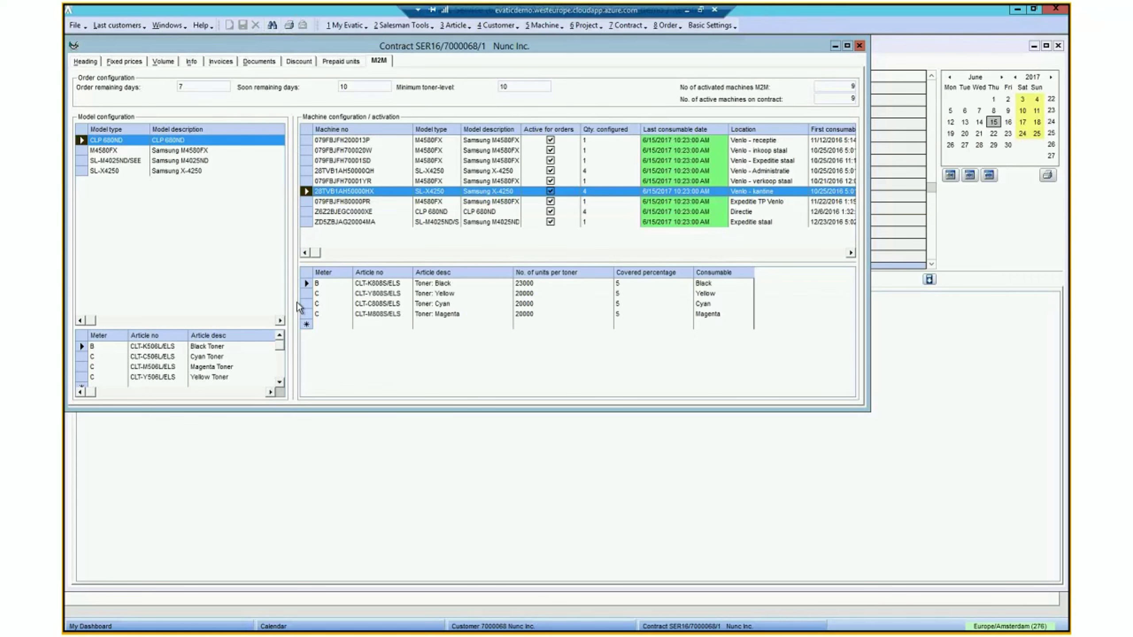
- Open the Complete & print orders overview and retrieve the orders of type M2M for department 100
click(664, 25)
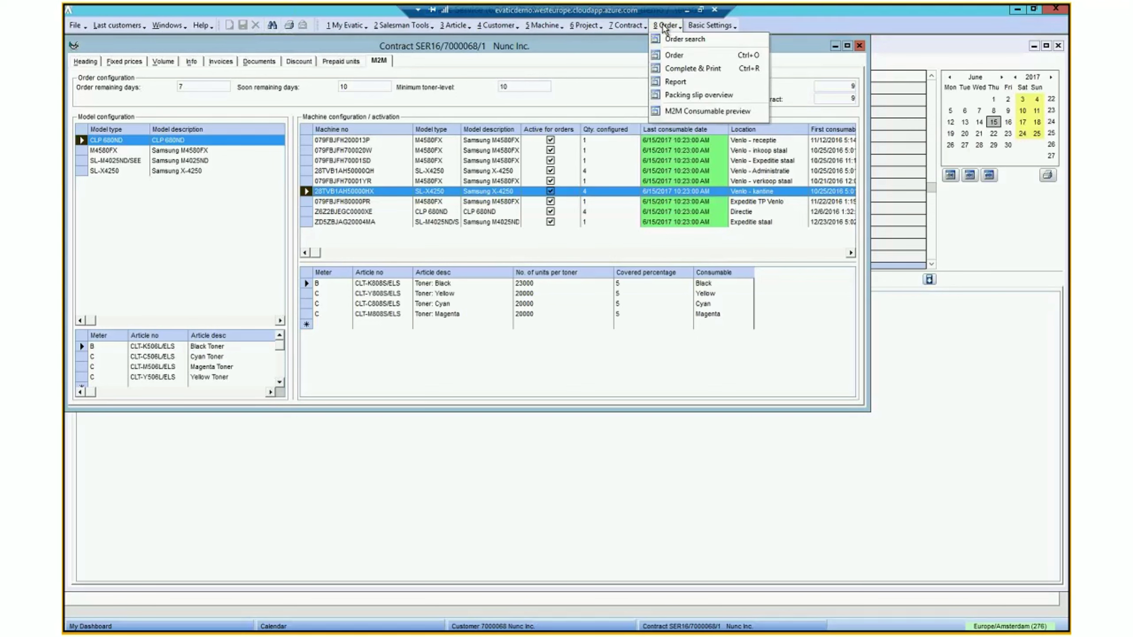
click(686, 70)
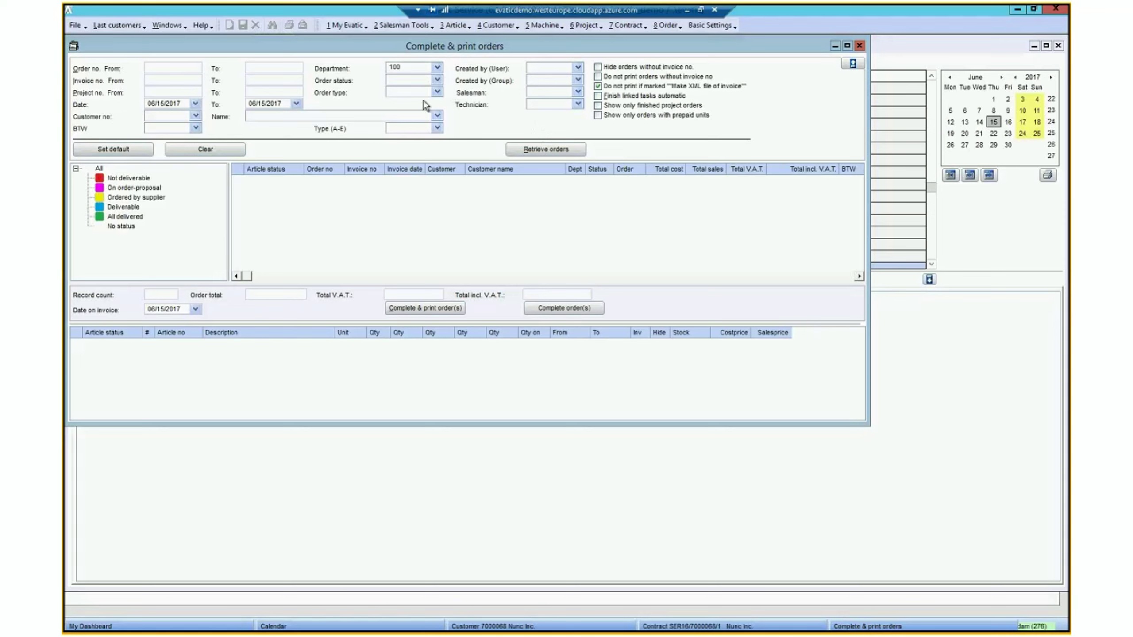
click(437, 93)
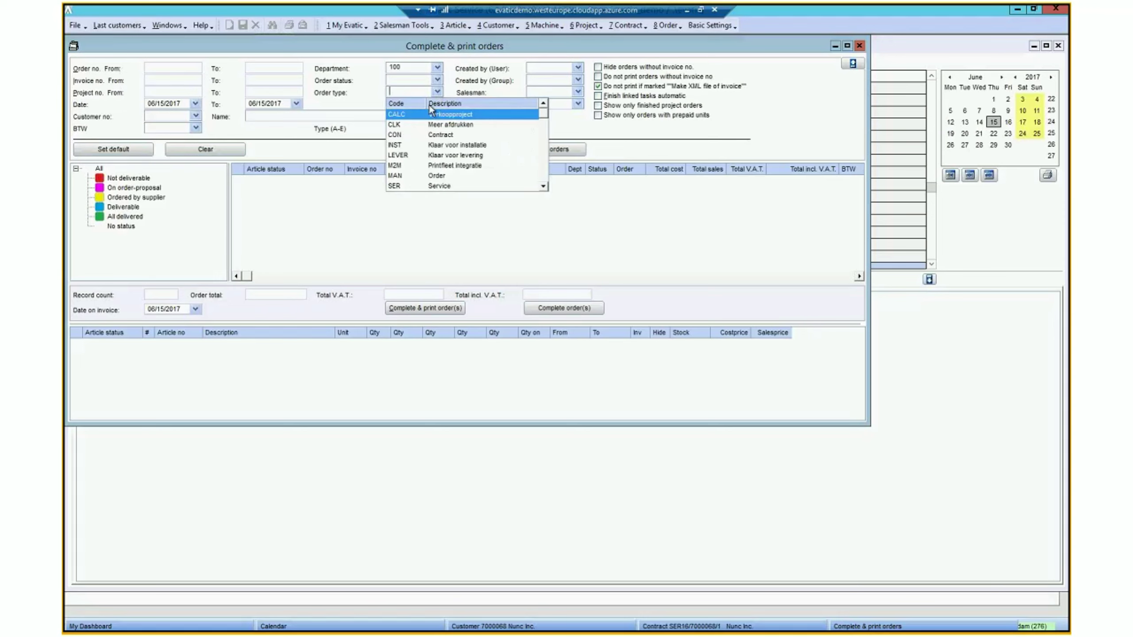
click(441, 166)
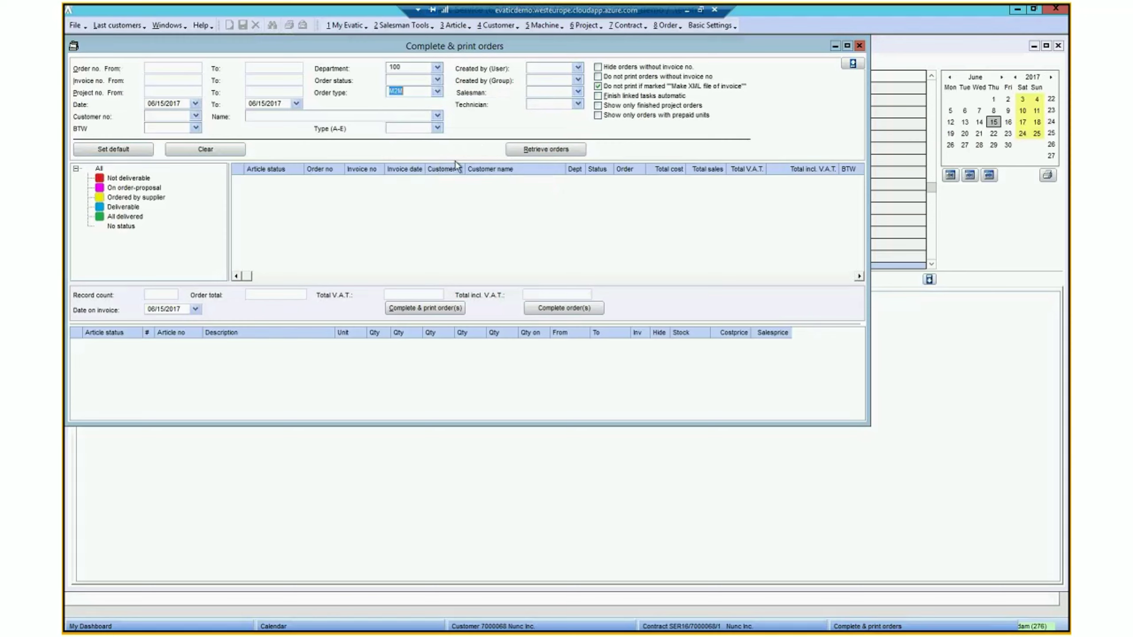
click(525, 154)
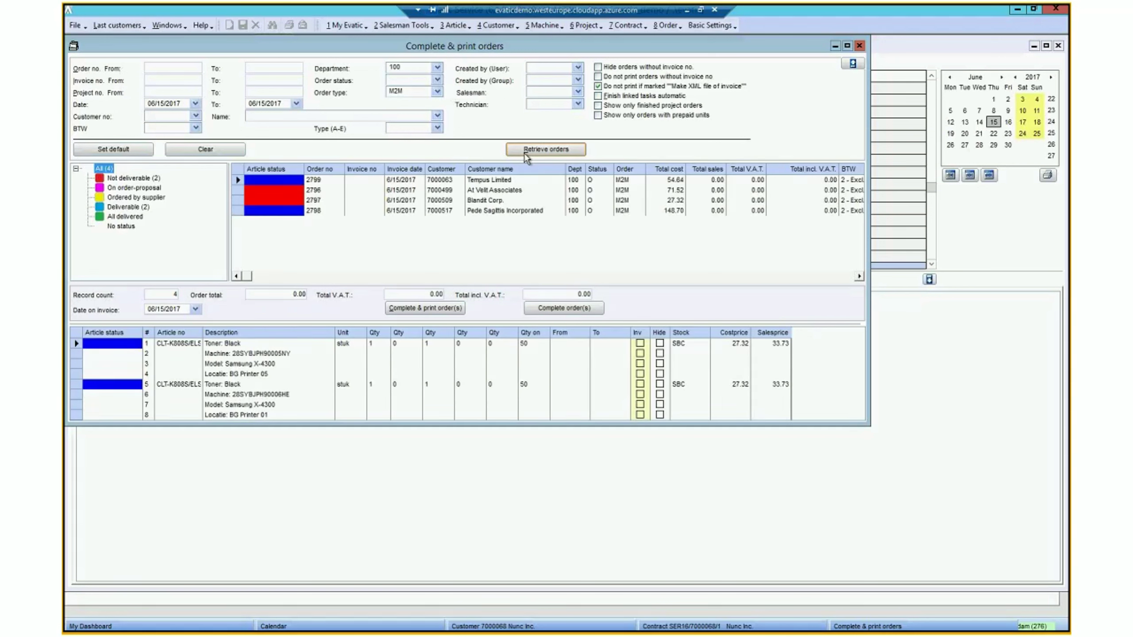
- Review the deliverable and the not deliverable M2M orders, including the actions available for a not deliverable order
click(128, 208)
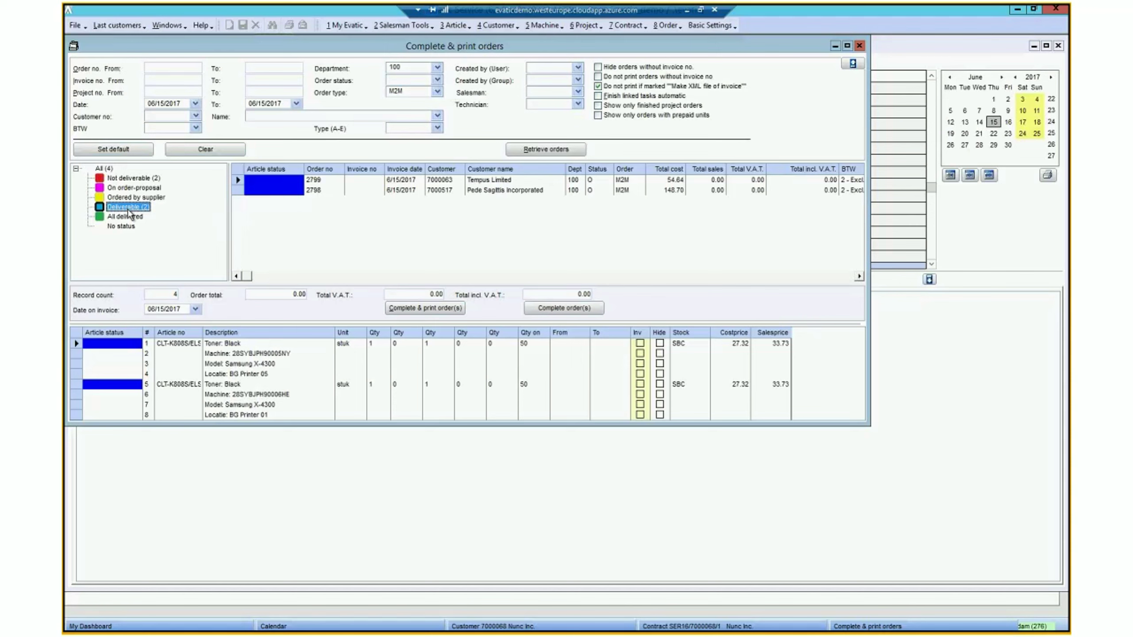
click(129, 180)
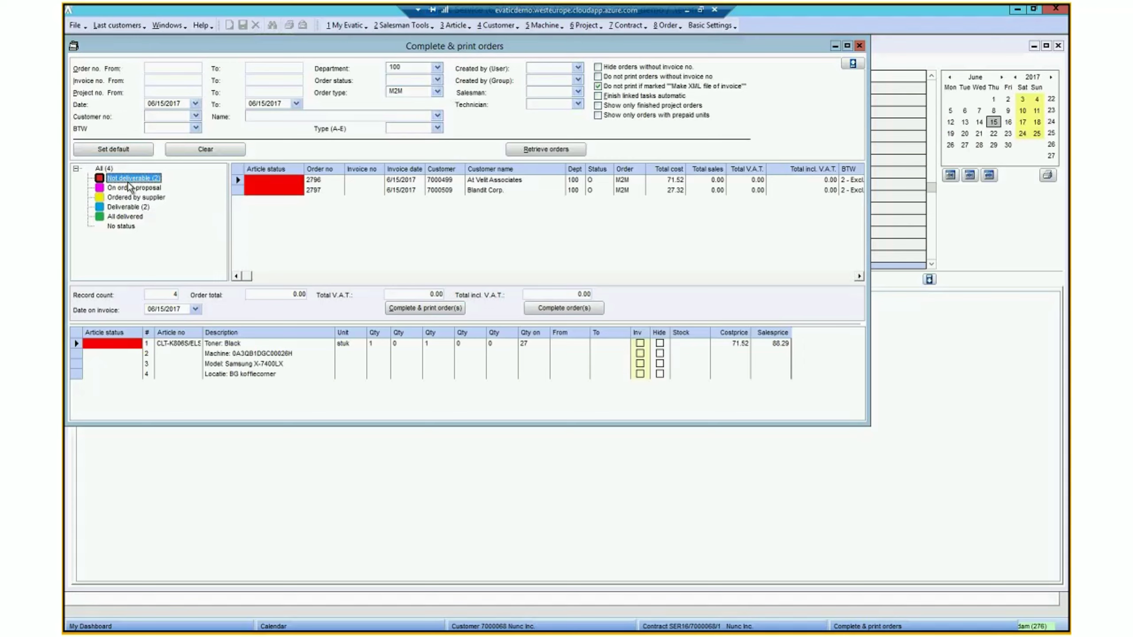
right_click(254, 183)
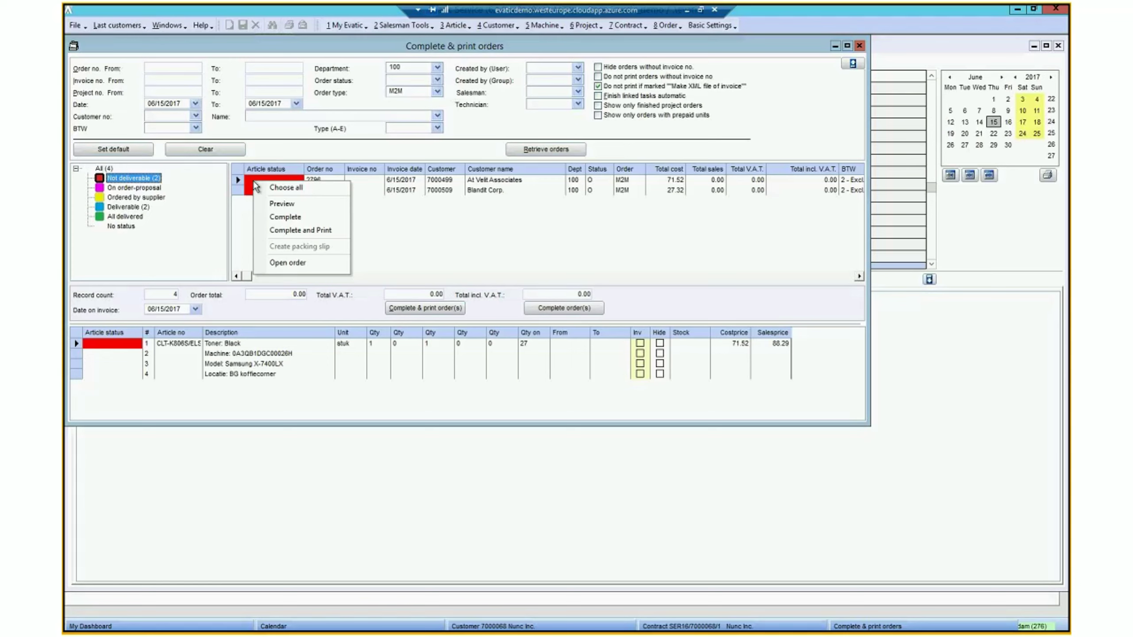
- Create a packing slip for the deliverable Tempus Limited order and close the order overview
click(128, 207)
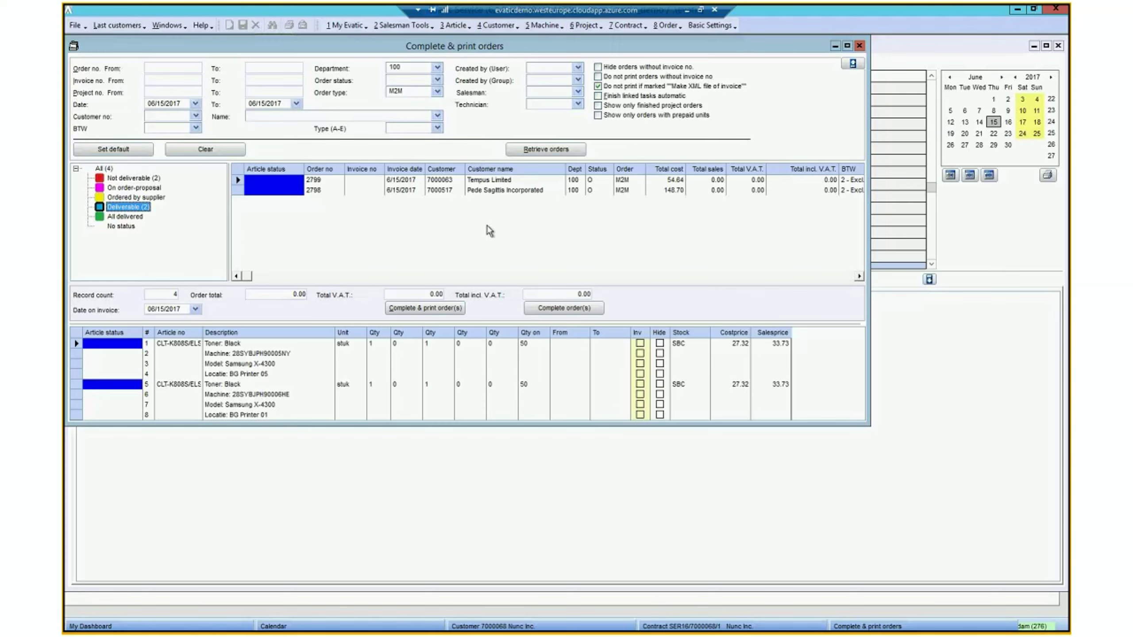
right_click(290, 185)
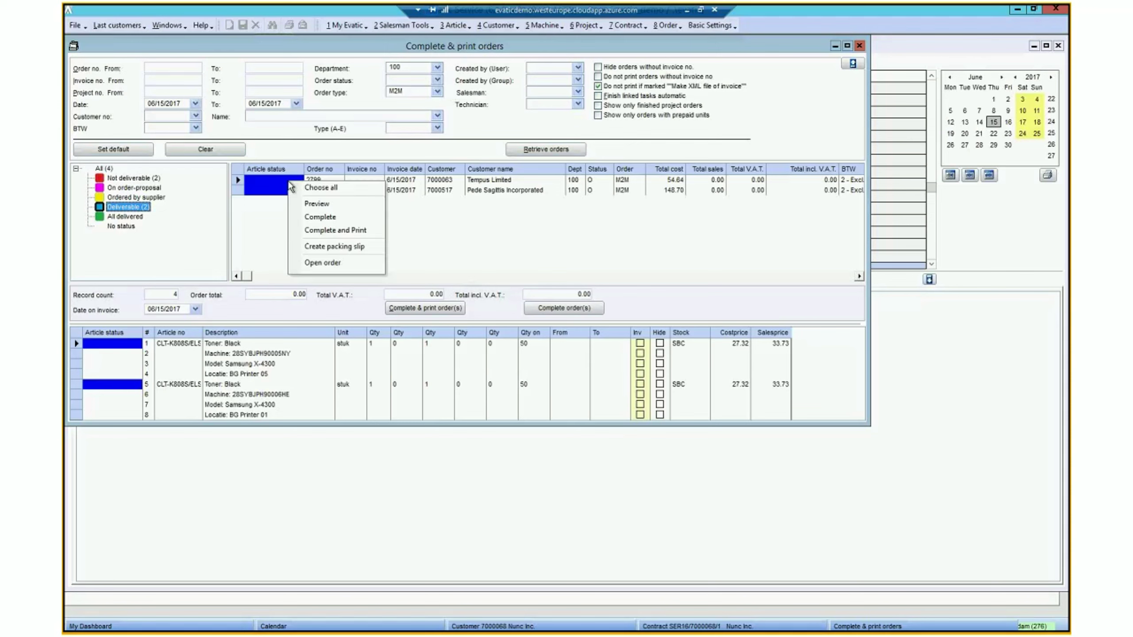
click(330, 249)
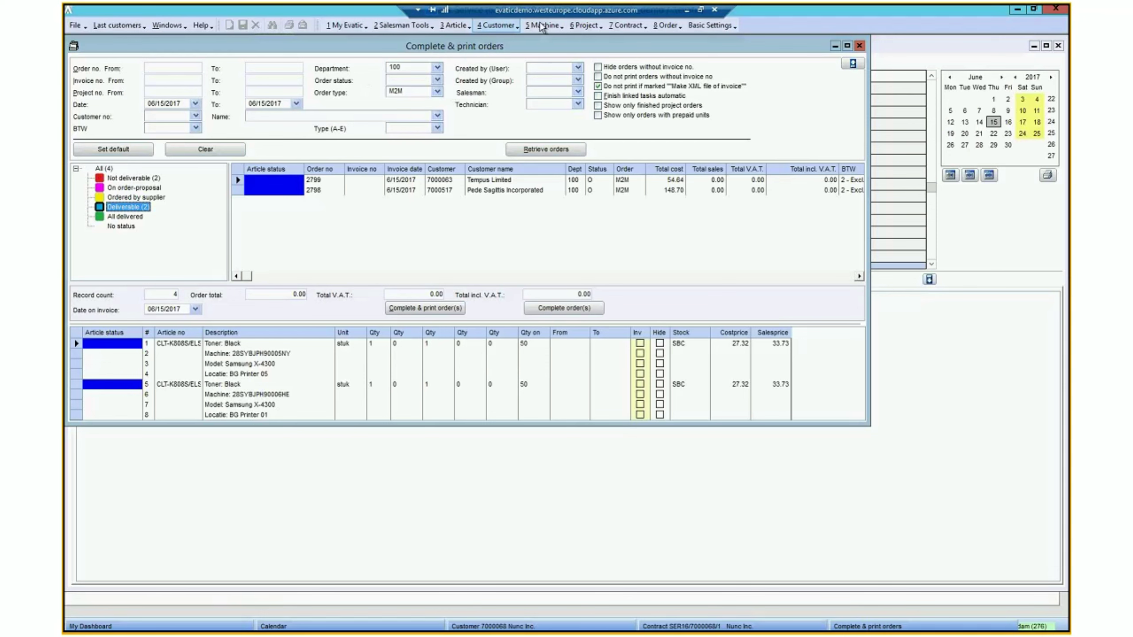
click(859, 45)
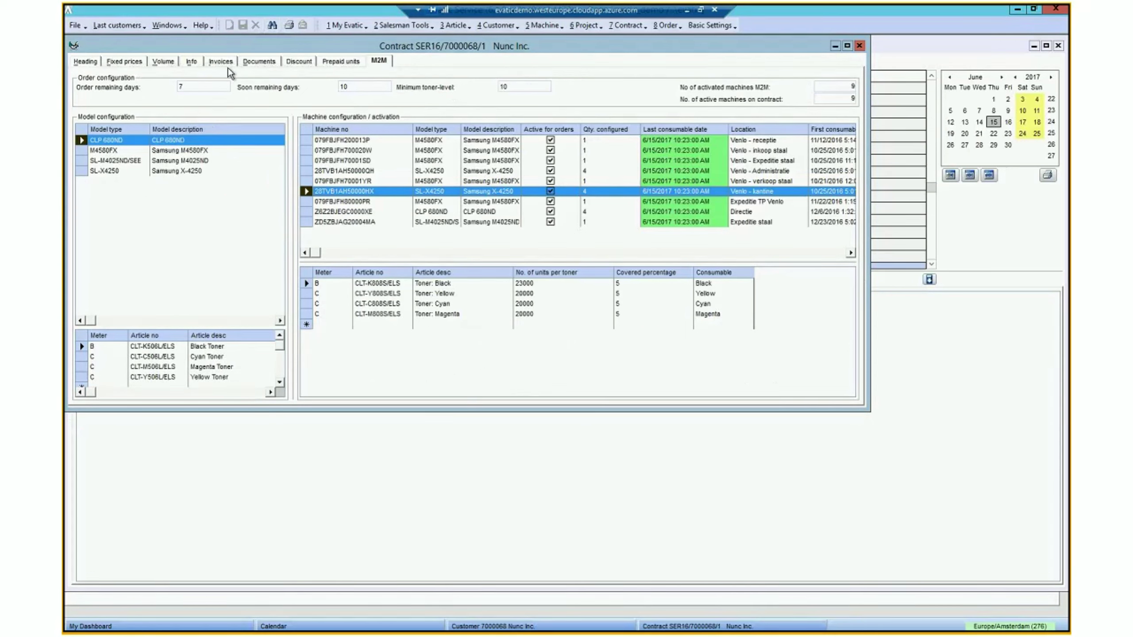
- Reopen the Venlo - kantine machine and examine the delivery address, location and order-split columns of its M2M consumables
right_click(342, 190)
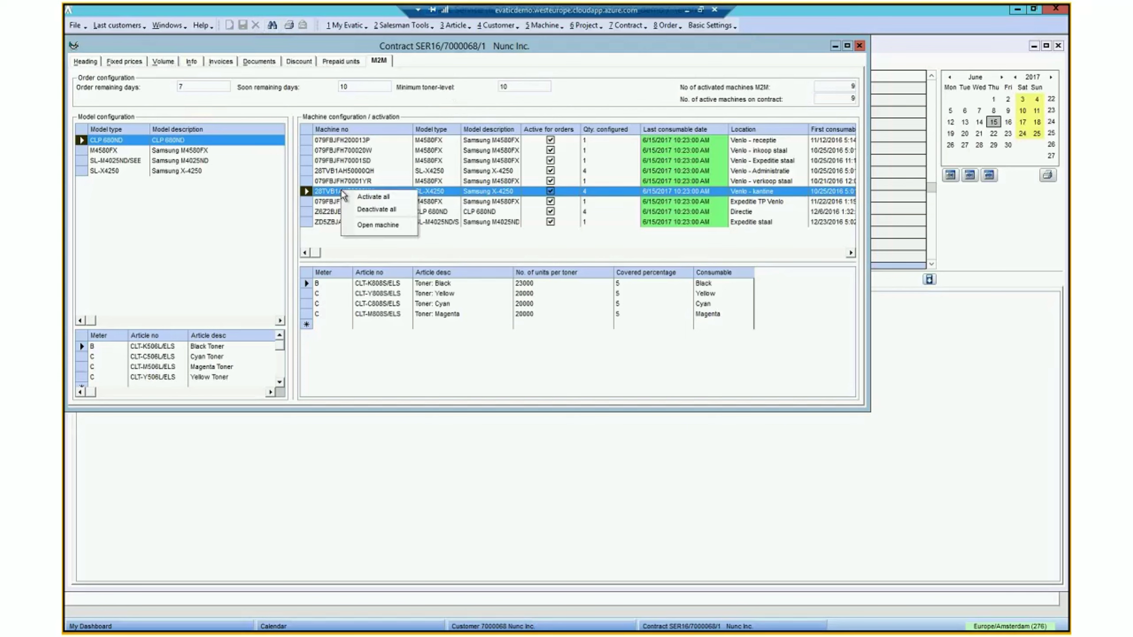
click(383, 228)
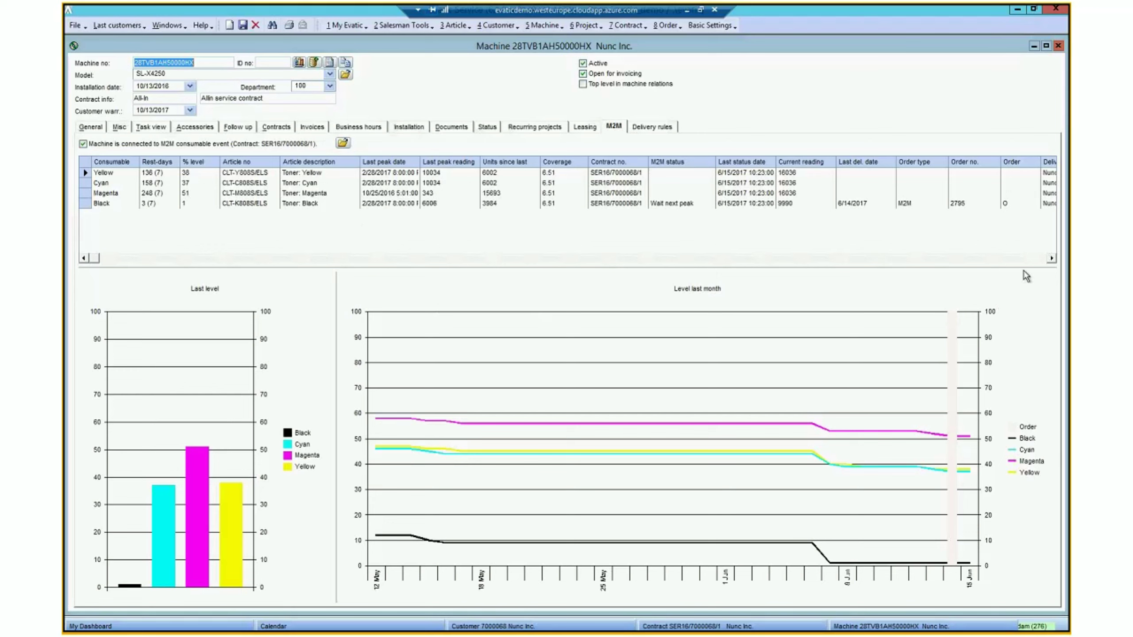
click(1051, 258)
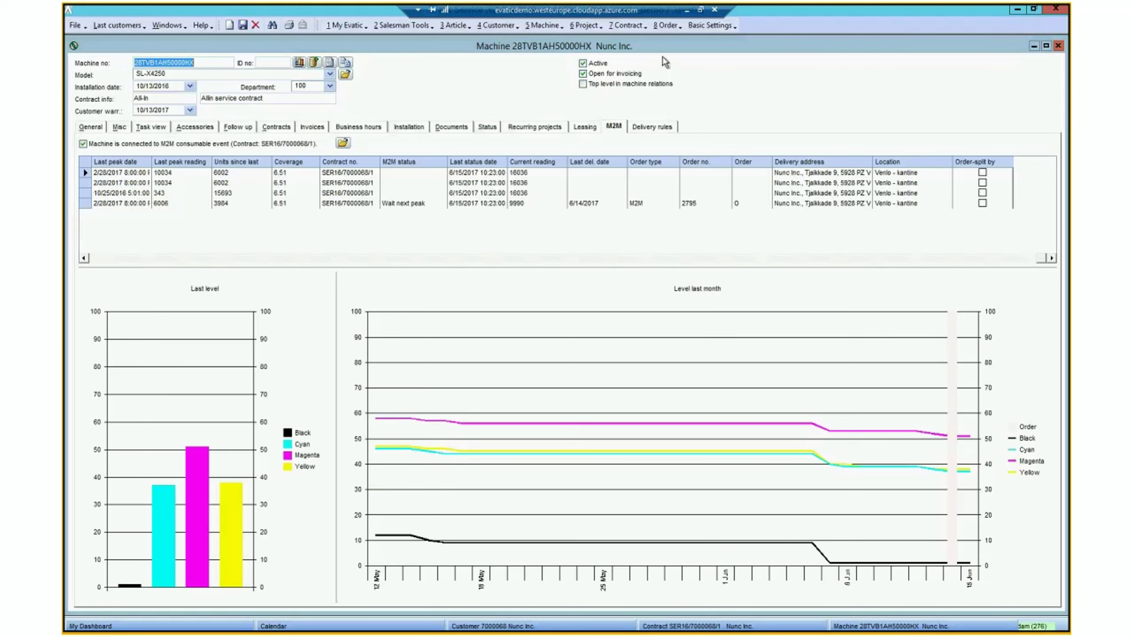
- Open the contract meter reporting and calculate the meter reading quantities with the from reading date set to 05/15/2016
click(665, 28)
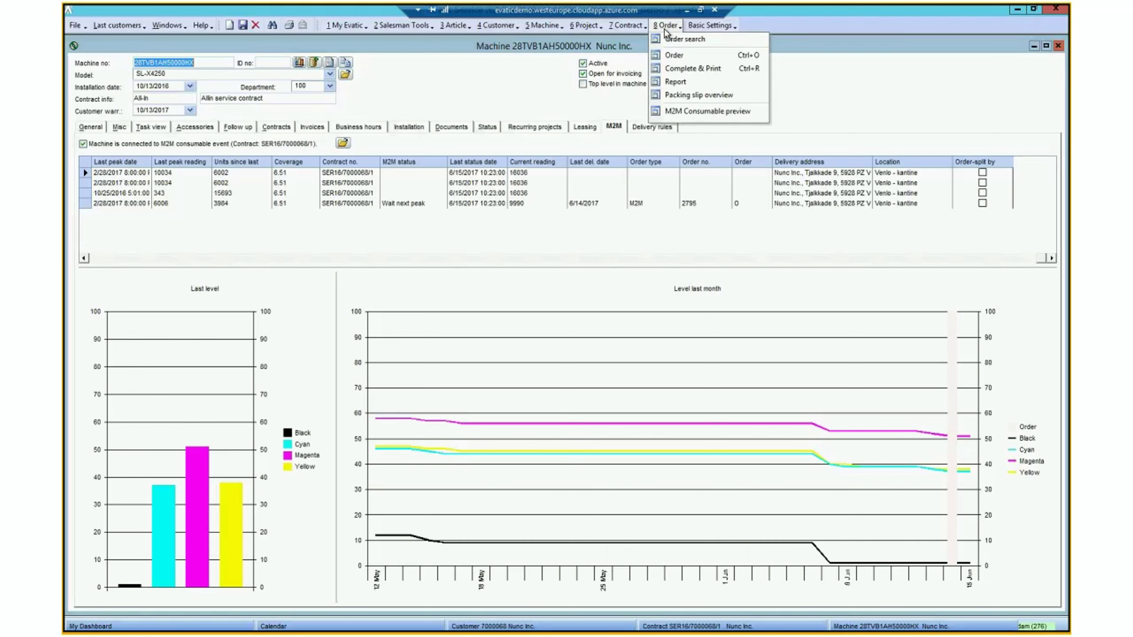
click(627, 25)
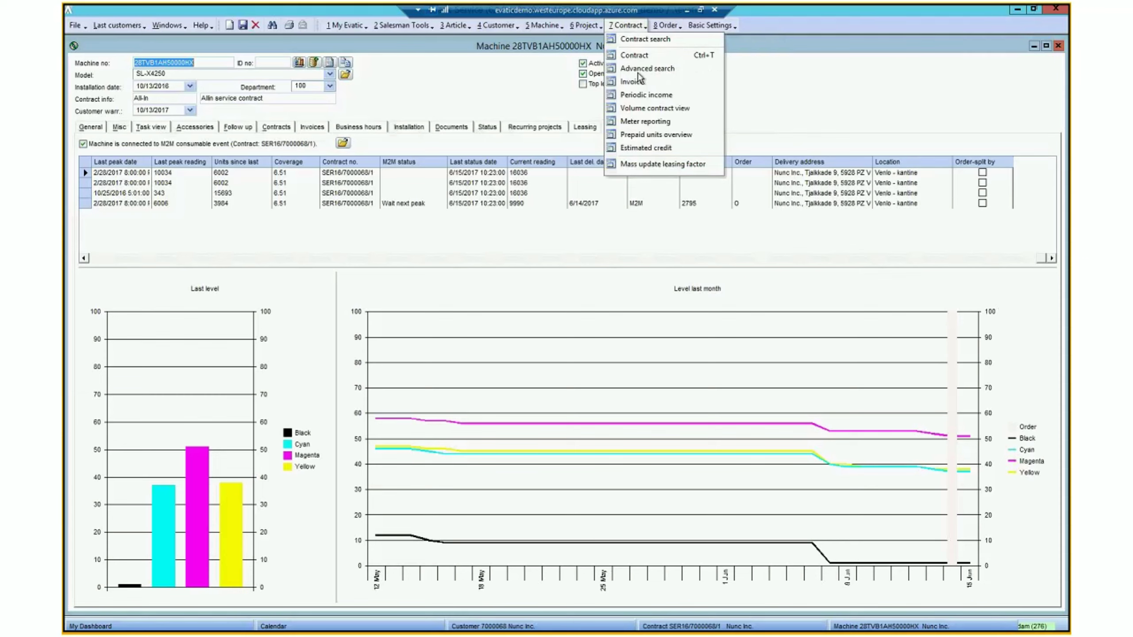
click(637, 123)
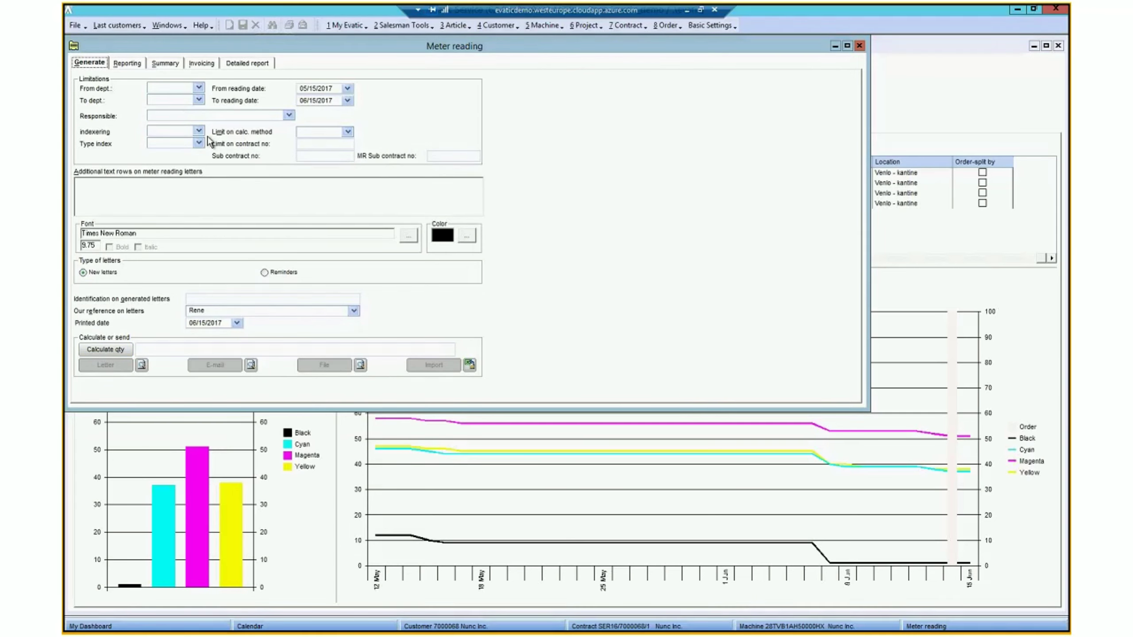
click(336, 88)
key(BackSpace)
text(6)
click(106, 349)
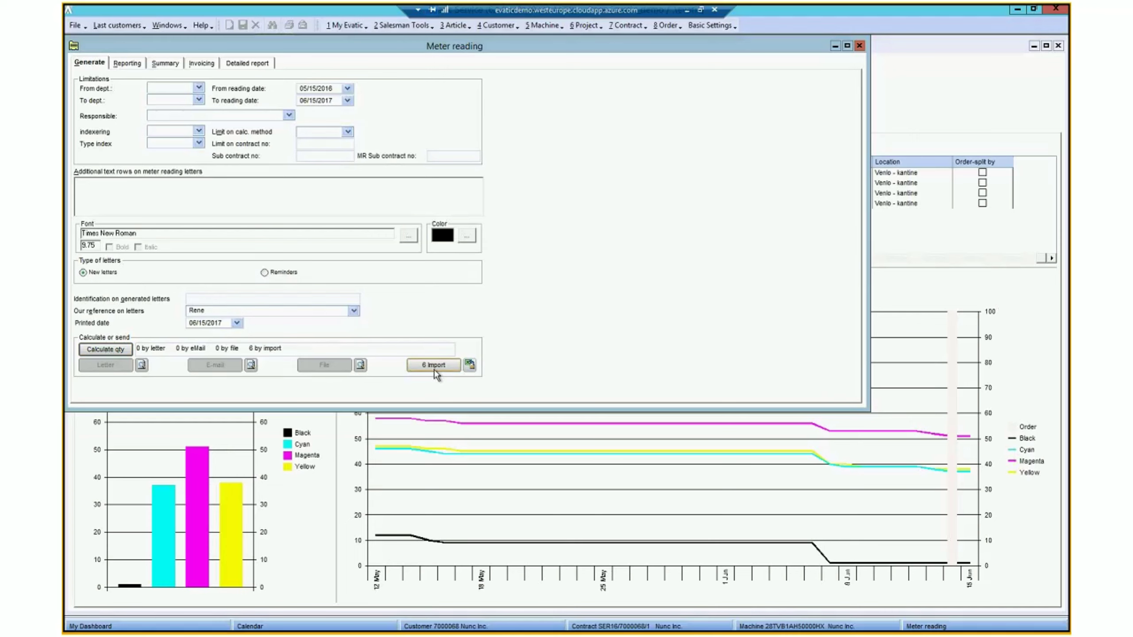
- Retrieve the summary of meters not reported and the list of contracts ready for meter invoicing, without limiting either
click(175, 67)
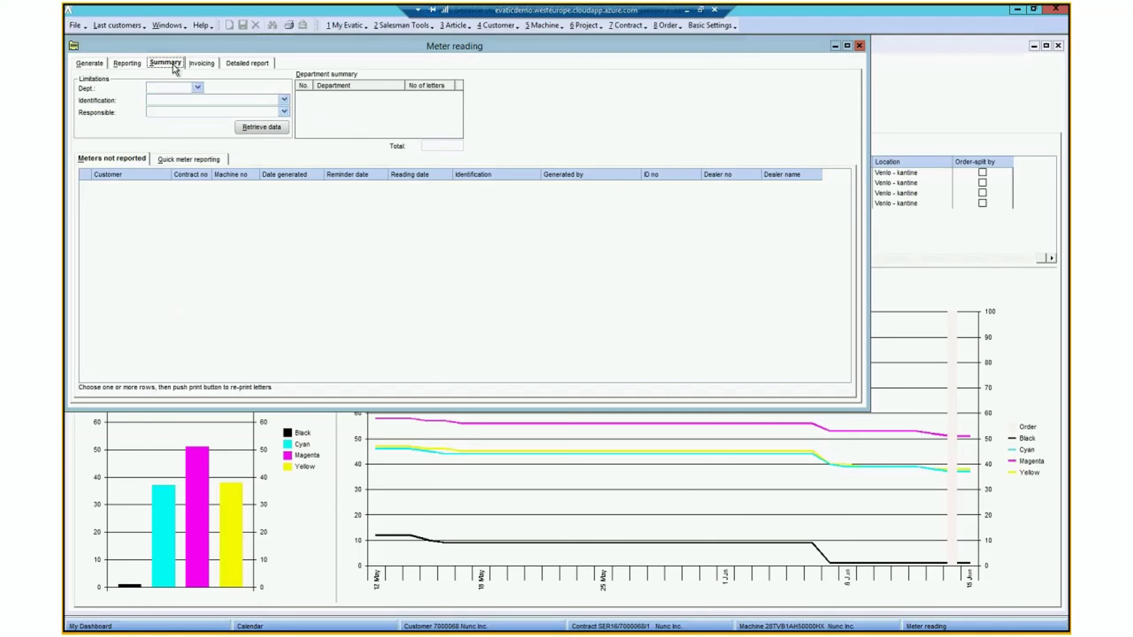
click(248, 128)
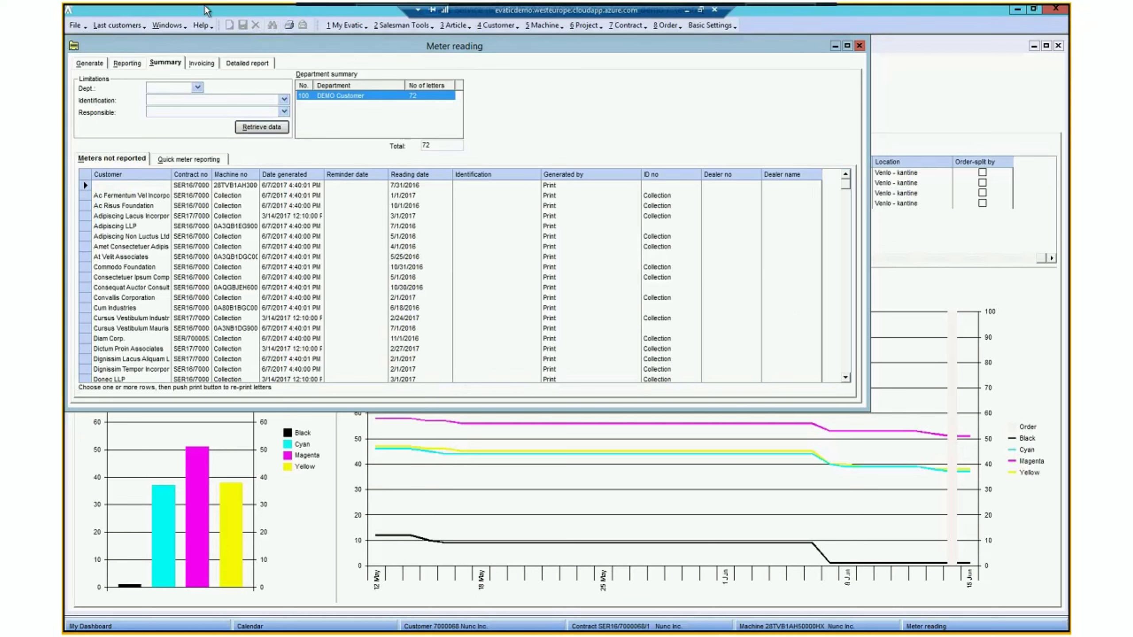
click(201, 63)
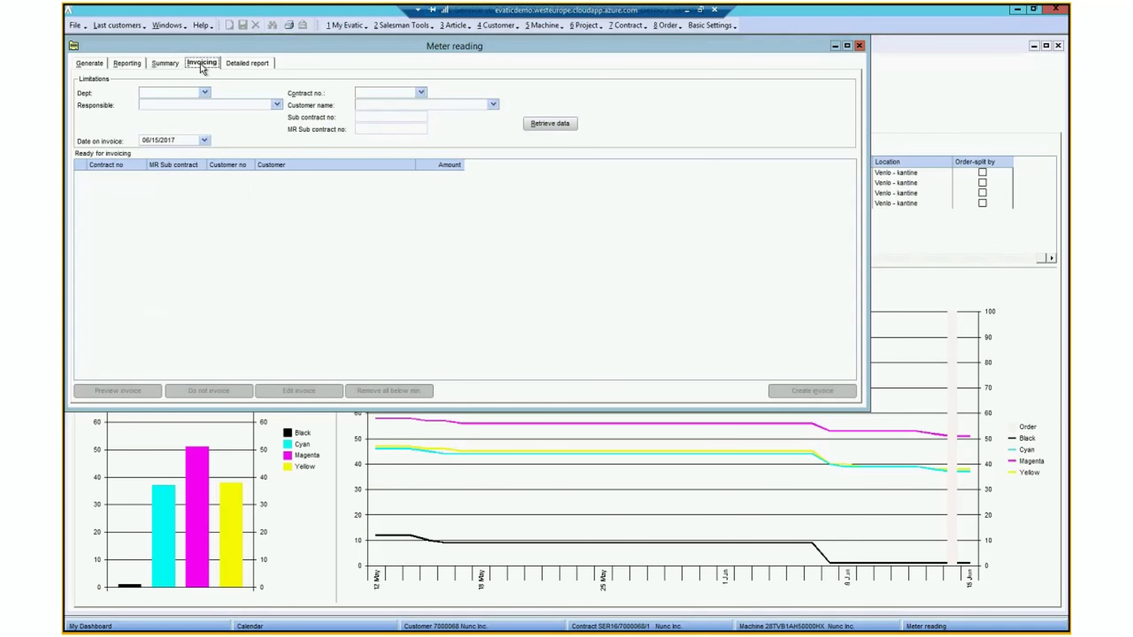
click(545, 124)
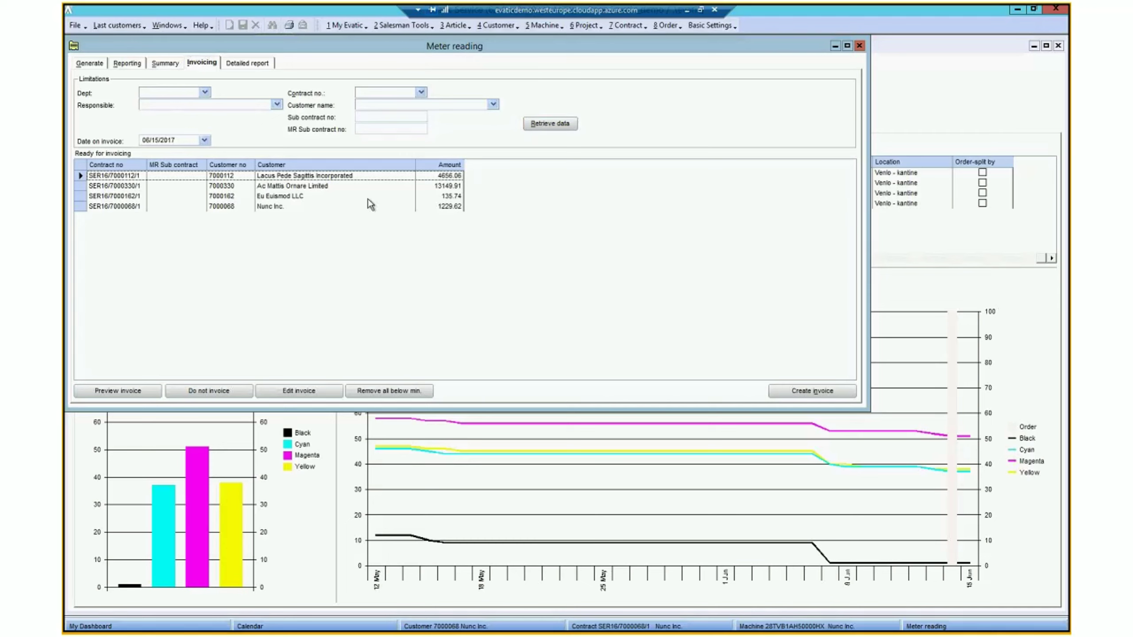
- Preview the meter reading invoices for Nunc Inc. and Ac Mattis Ornare Limited from the contracts ready for invoicing
click(274, 207)
click(273, 206)
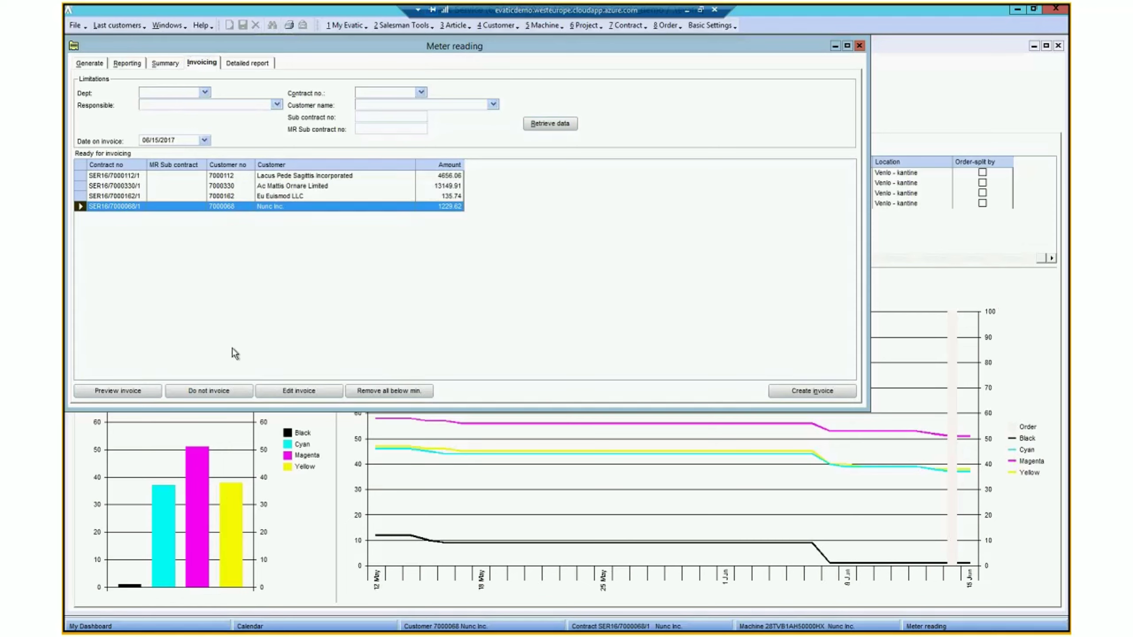
click(108, 392)
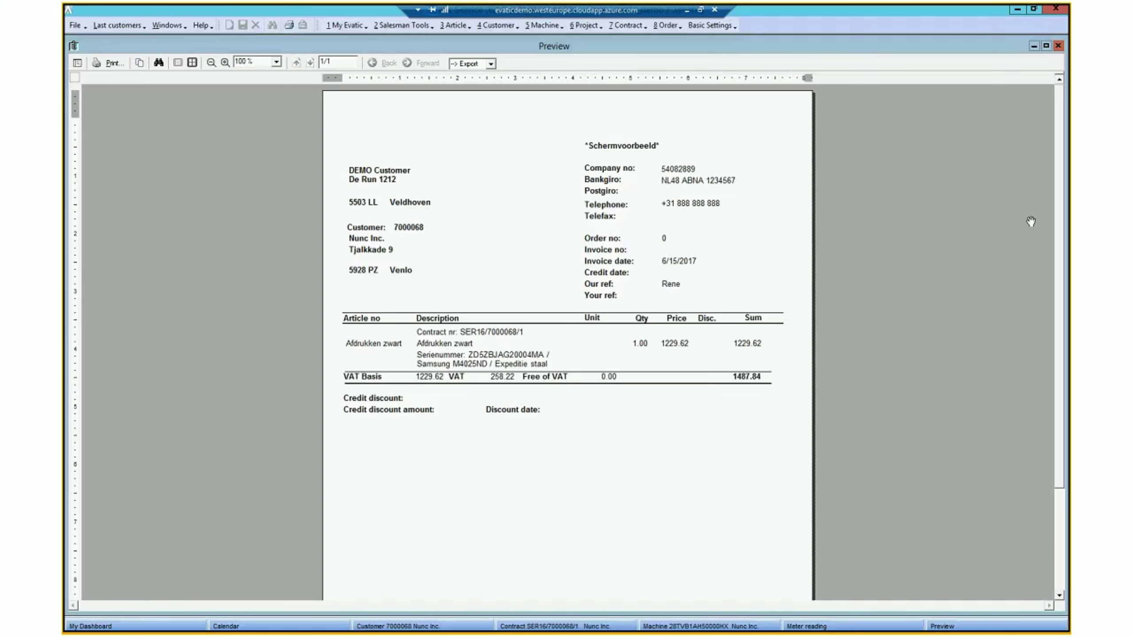
click(1059, 47)
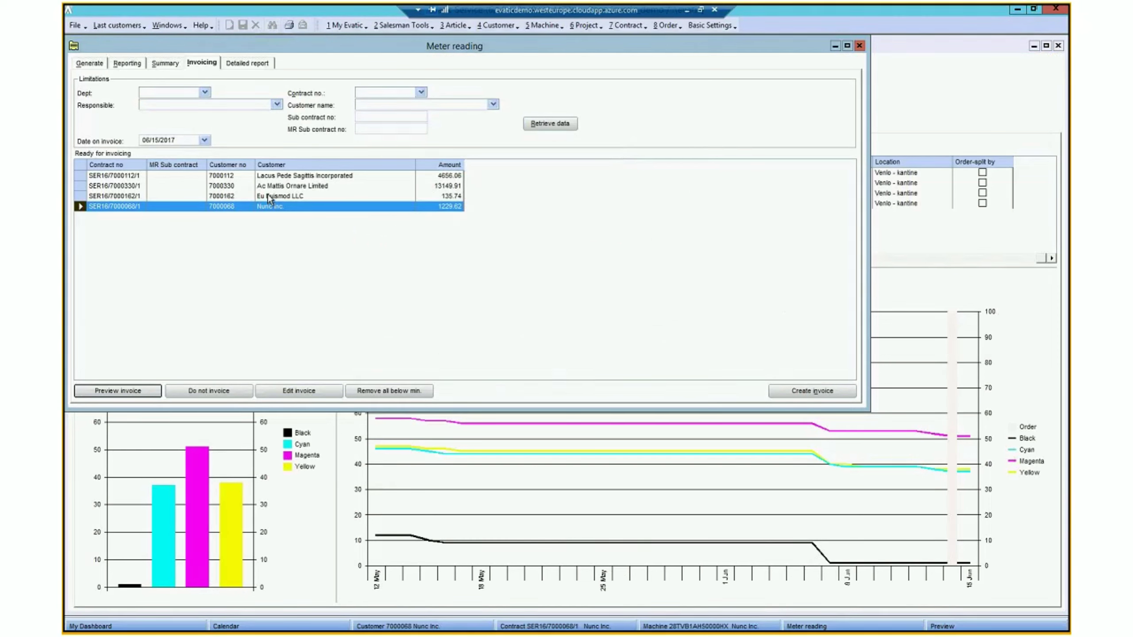
click(271, 187)
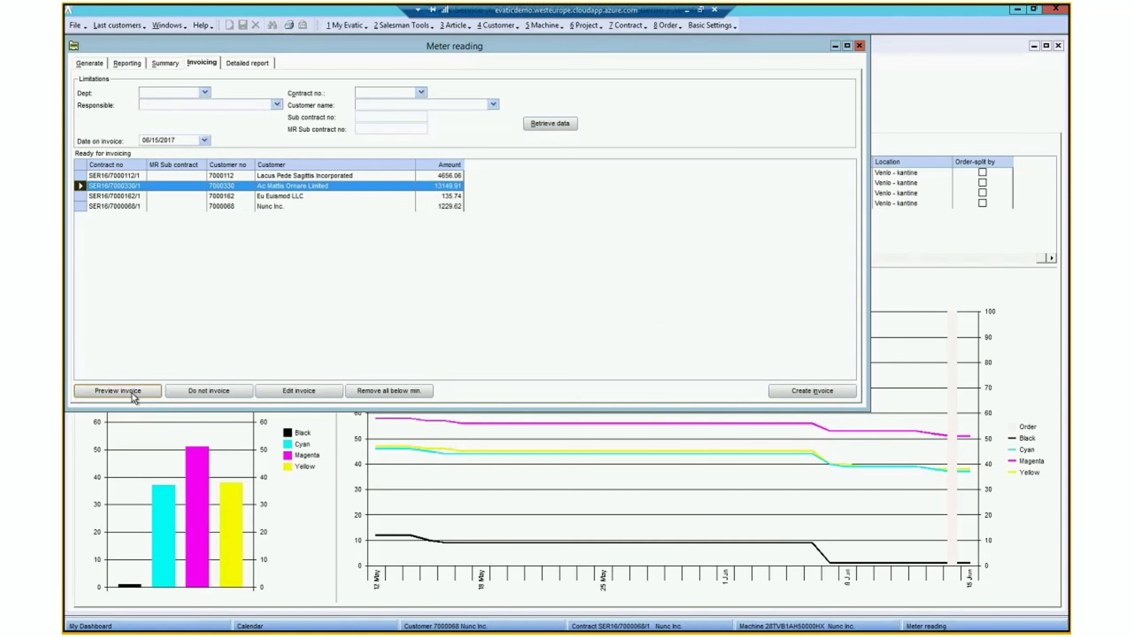
click(118, 392)
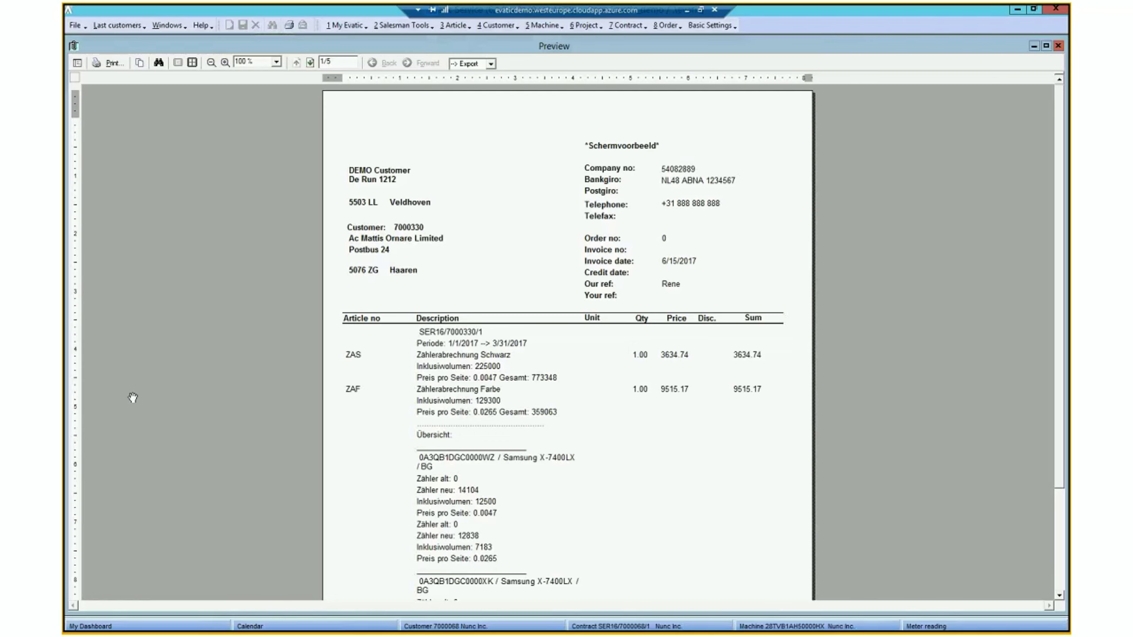